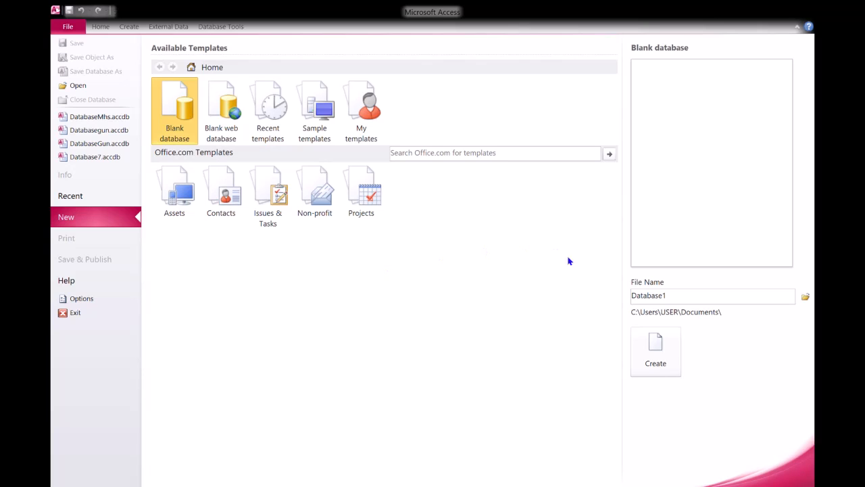
- Create a blank database named DatabaseAkademik.accdb in D:\BelajarMsAccess and widen the navigation pane
click(681, 302)
click(681, 303)
key(BackSpace)
text(Akademik.accdb)
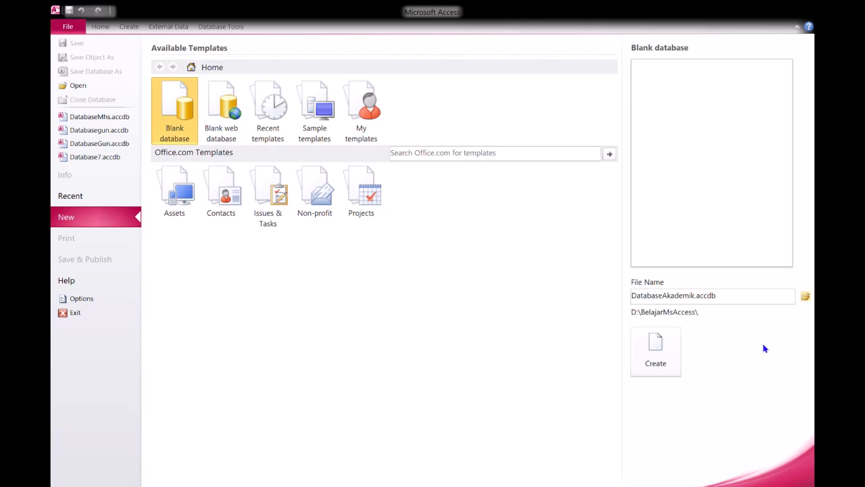
click(664, 353)
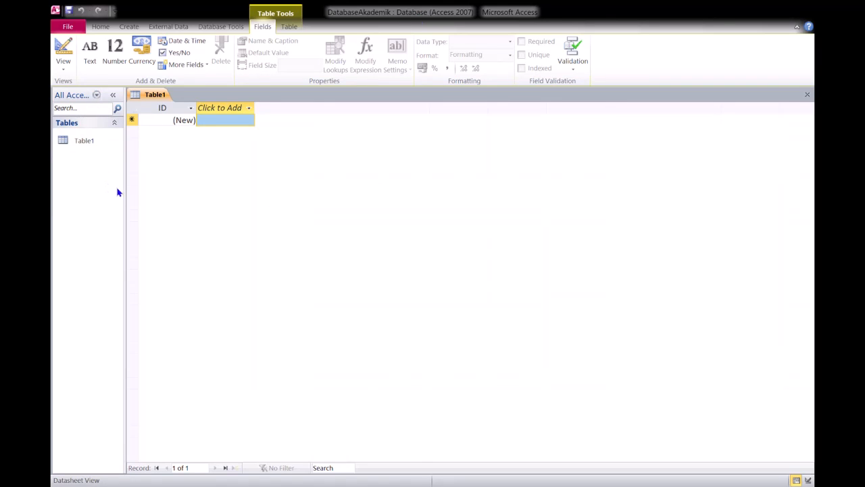
drag(130, 194, 202, 205)
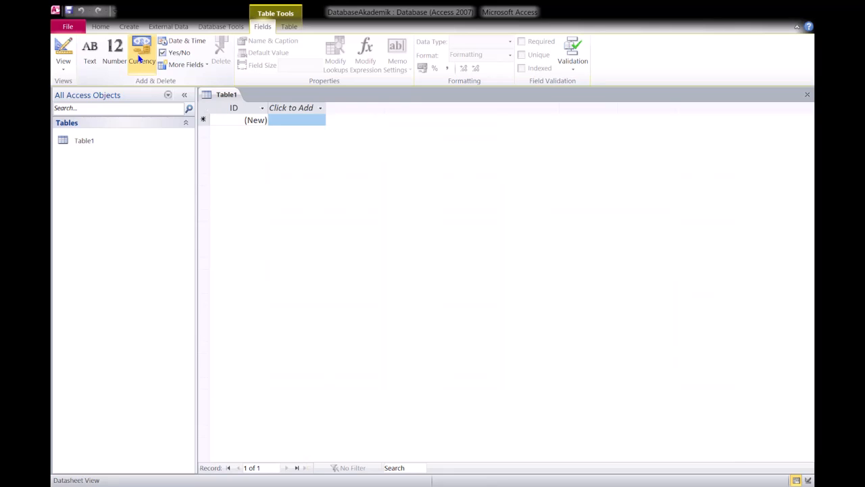
- Examine the available commands for home, creation, external data, database tools, table fields and table properties
click(102, 27)
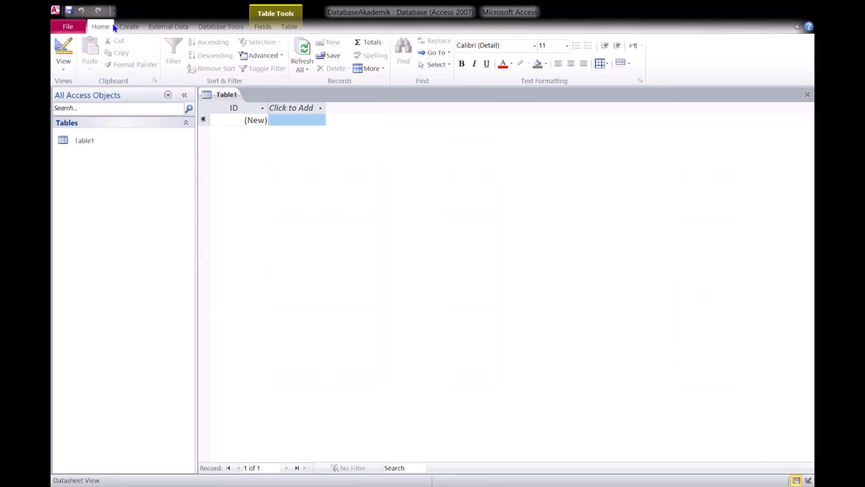
click(132, 30)
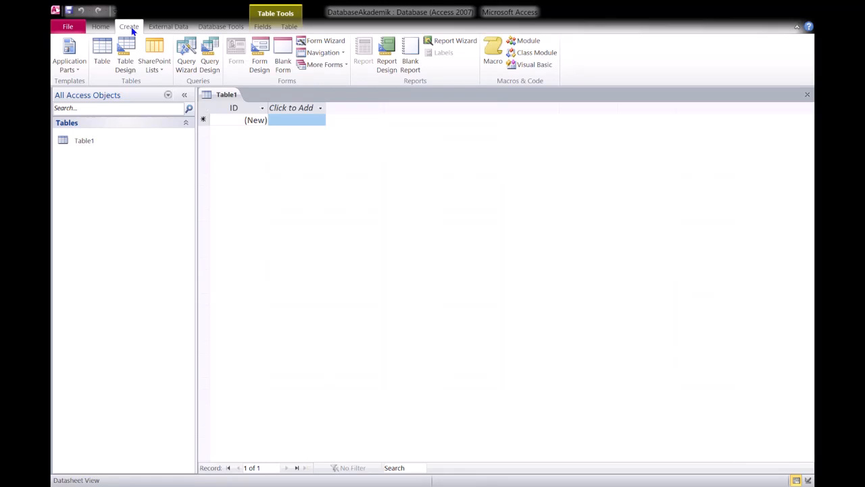
click(174, 27)
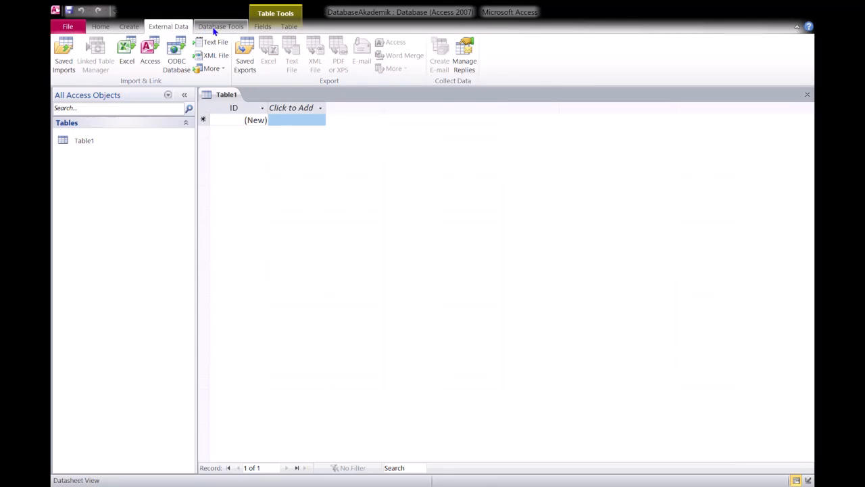
click(233, 27)
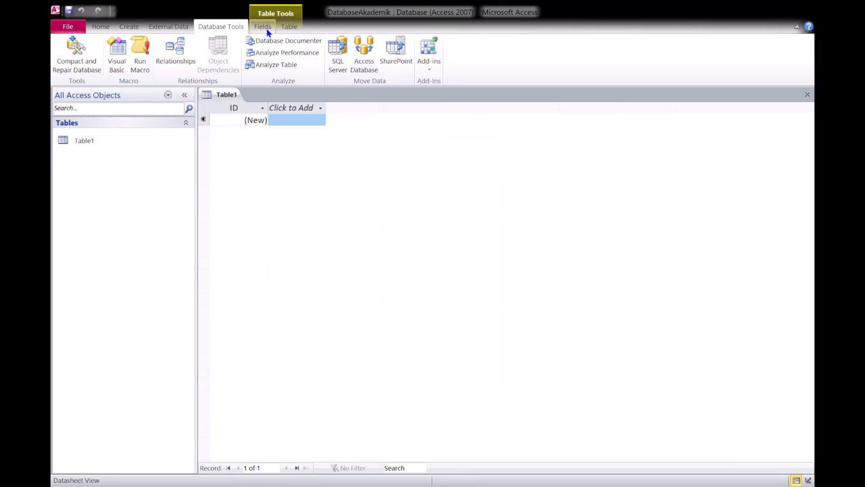
click(264, 27)
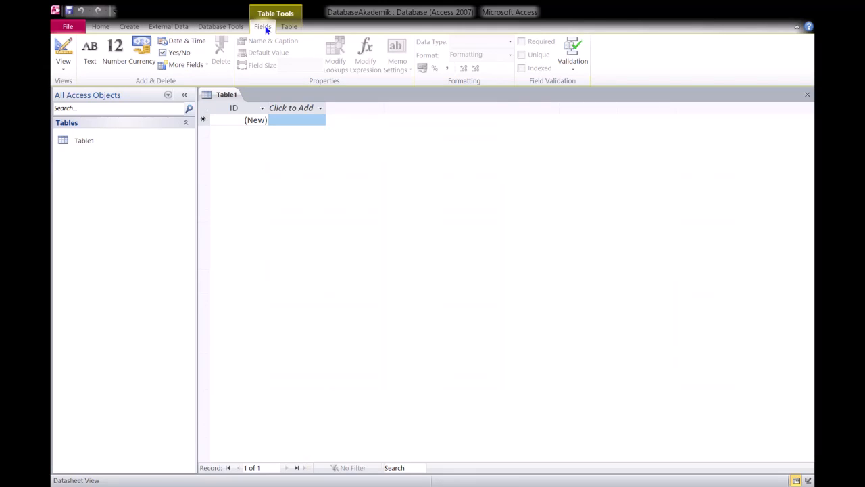
click(291, 28)
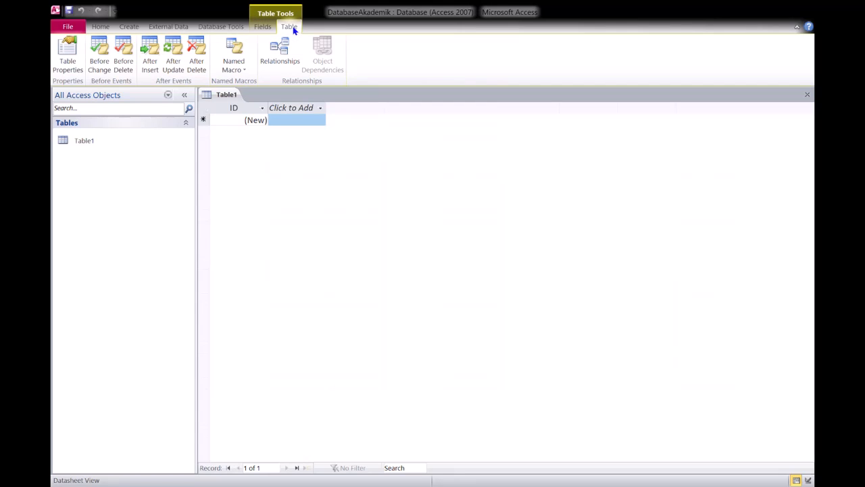
click(103, 27)
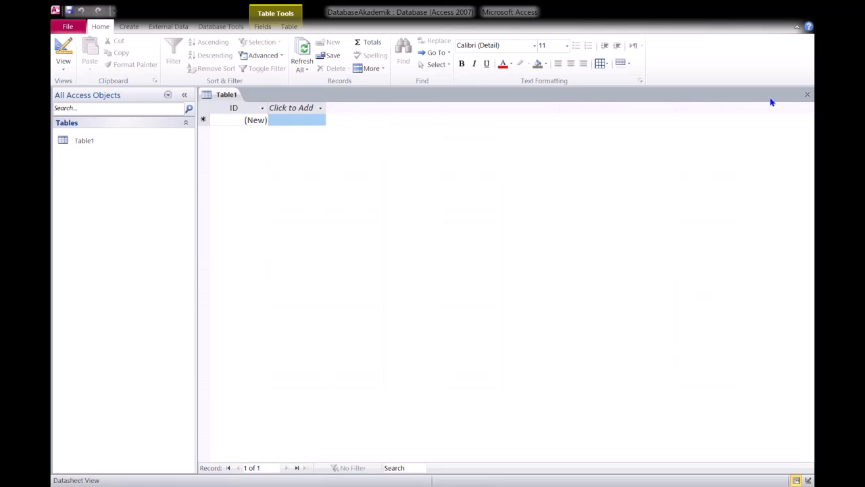
- Close the default unsaved table and start a new table in Design view, dismissing the Excel reference sheet
click(809, 96)
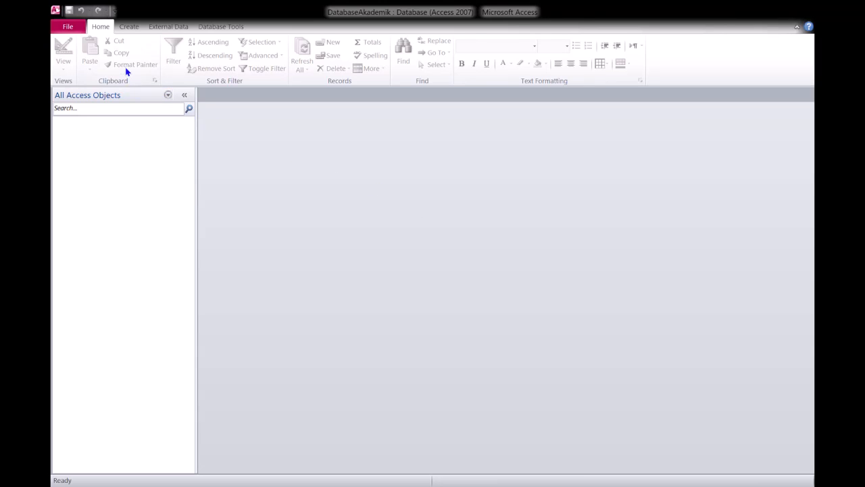
click(130, 27)
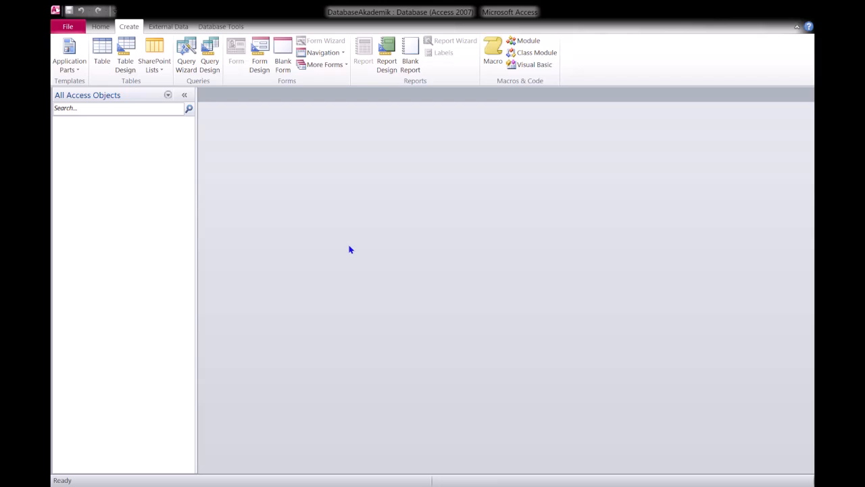
click(127, 58)
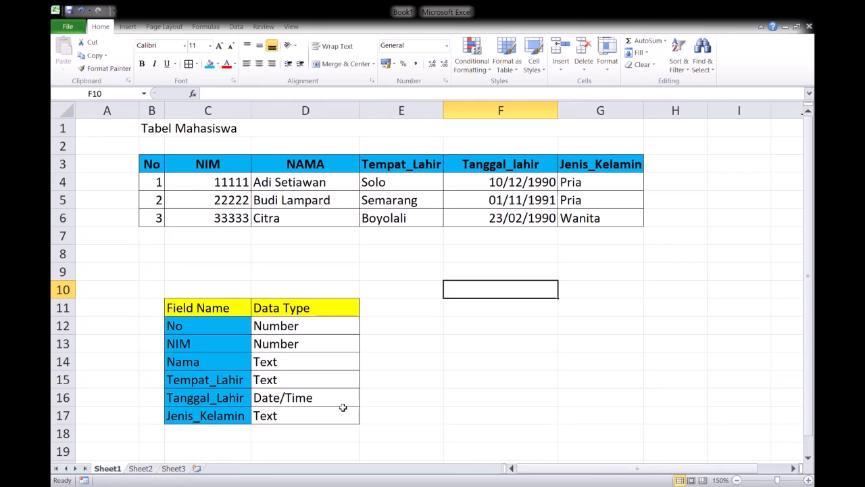
click(749, 11)
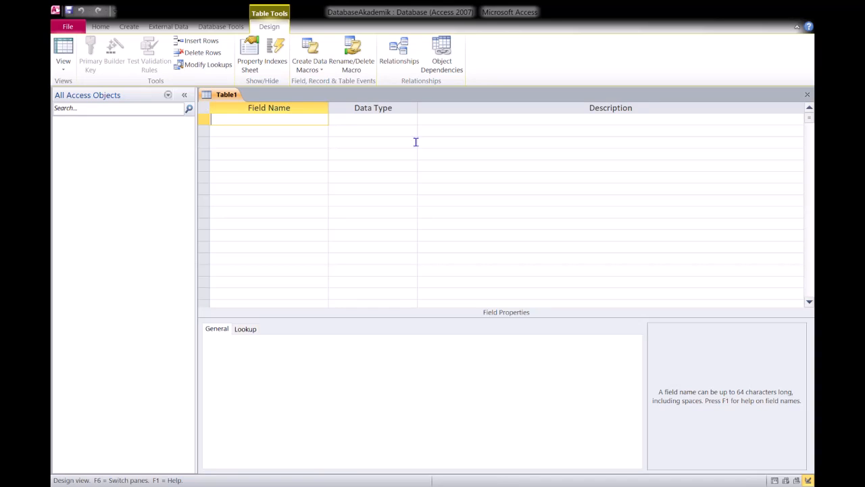
- Define the first field as No with the data type Number
text(No)
click(408, 122)
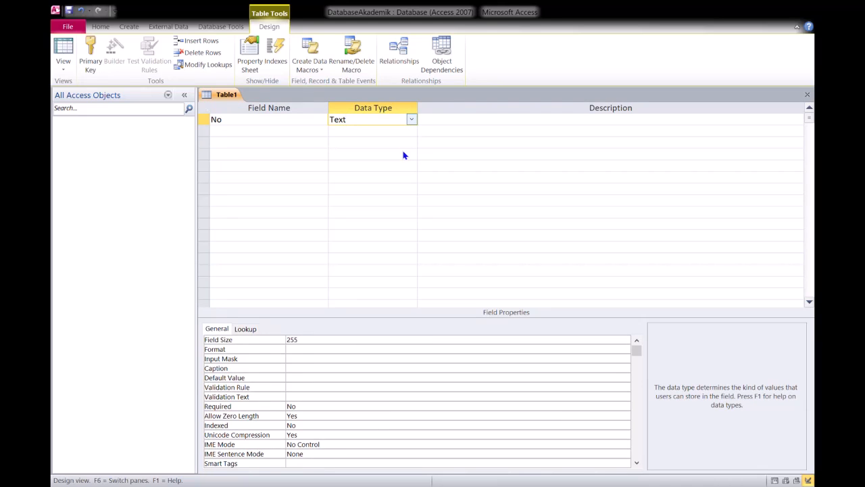
click(403, 153)
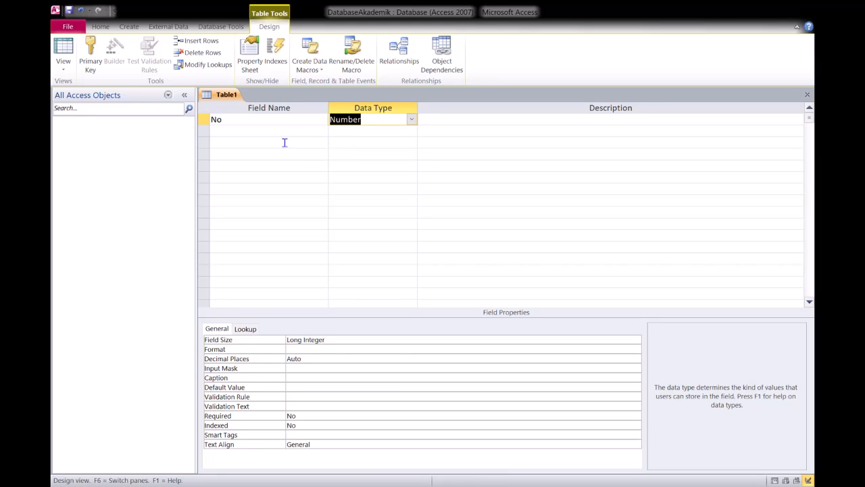
- Add a second field NIM with the data type Number and make it the primary key
click(284, 136)
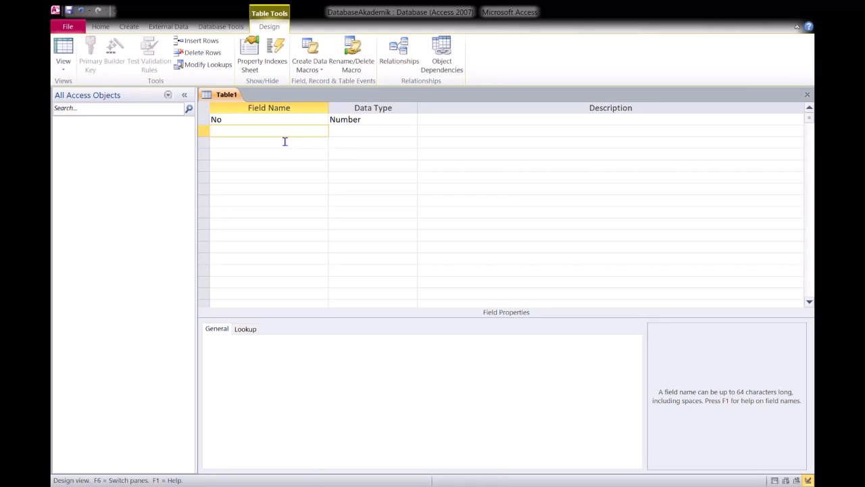
text(NIM)
key(Tab)
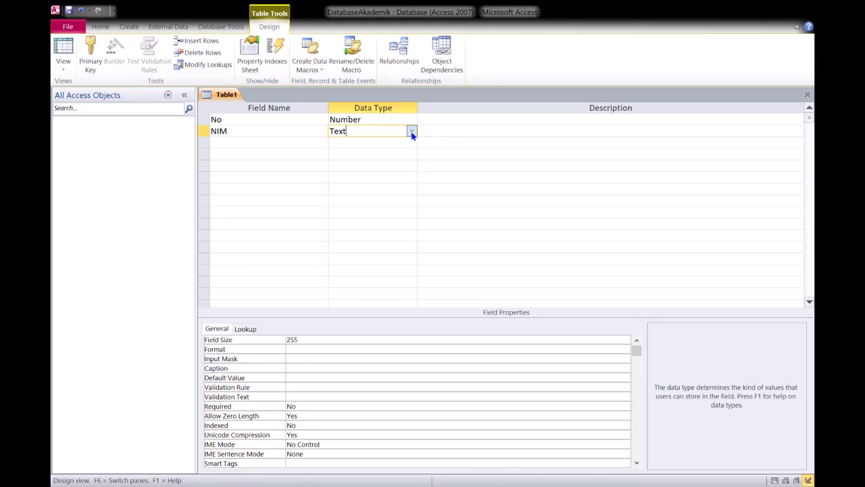
click(411, 133)
click(393, 166)
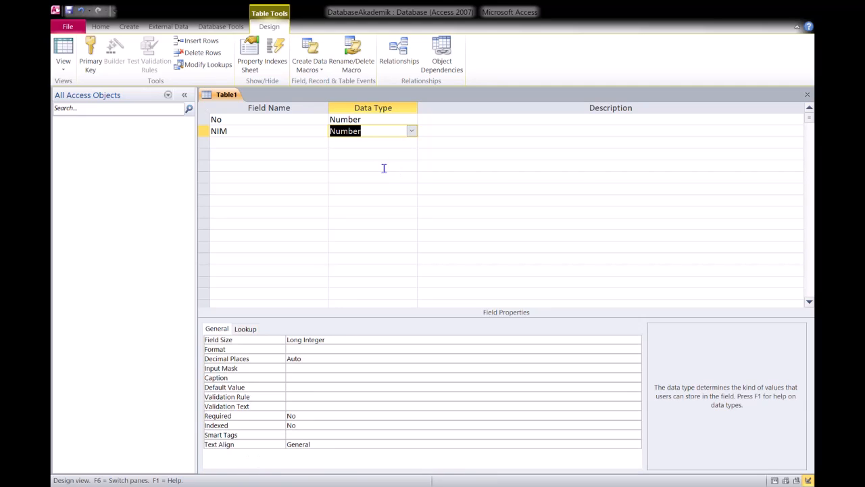
click(206, 134)
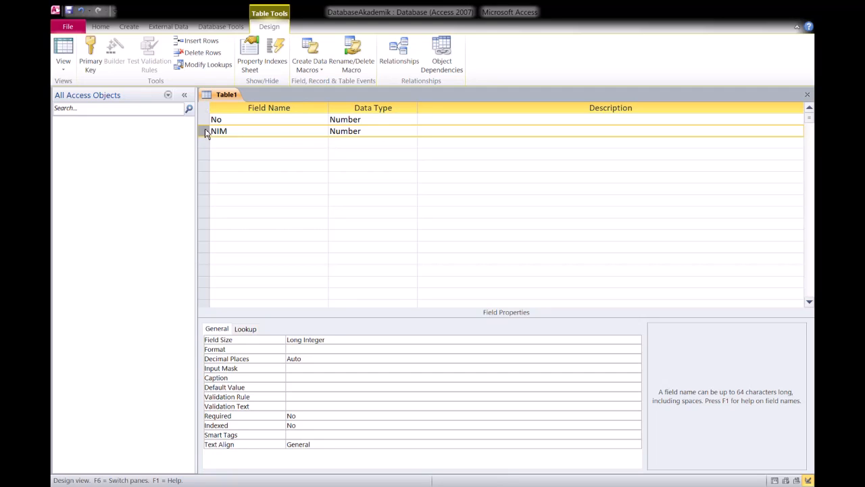
click(91, 59)
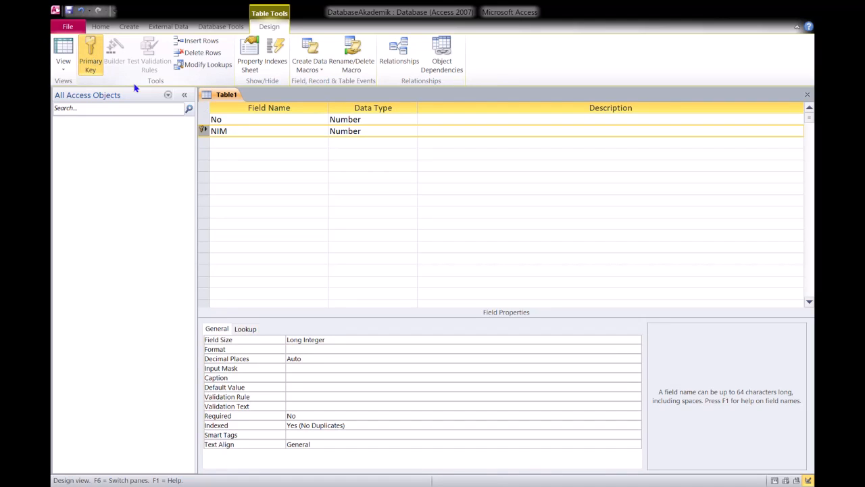
- Add a field Nama below NIM with the data type Text
click(242, 149)
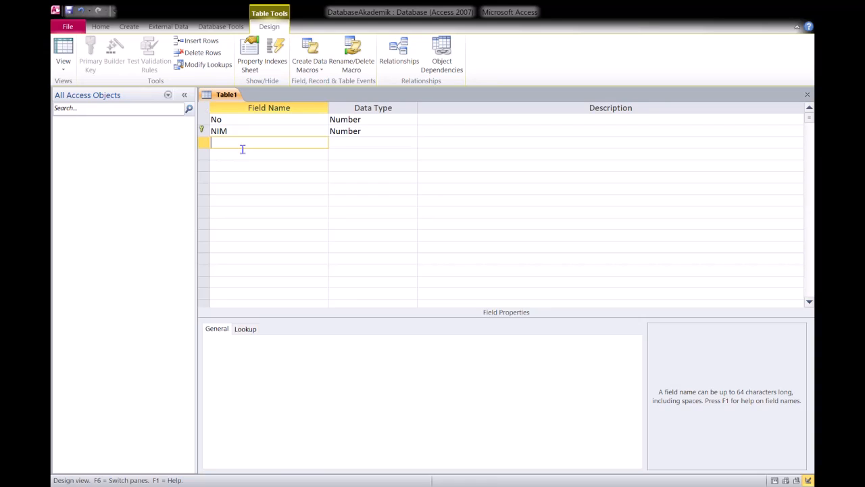
text(Nama)
click(367, 144)
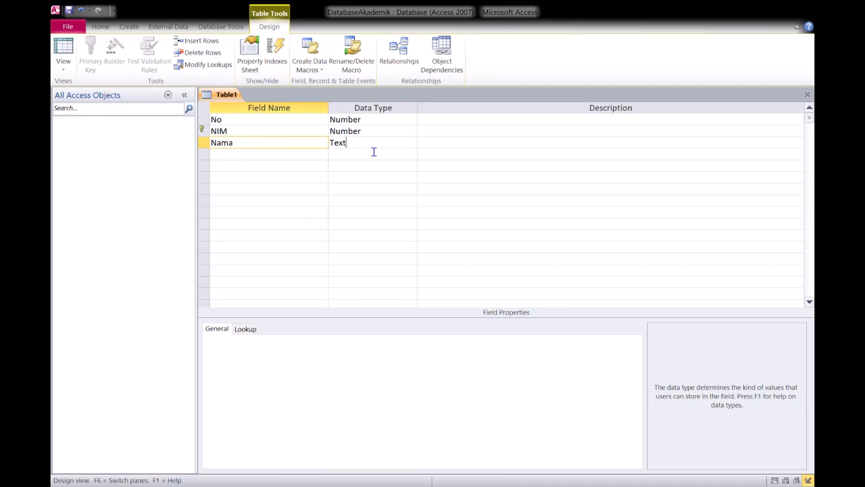
- Add a field Tempat_Lahir below Nama with the data type Text
click(278, 155)
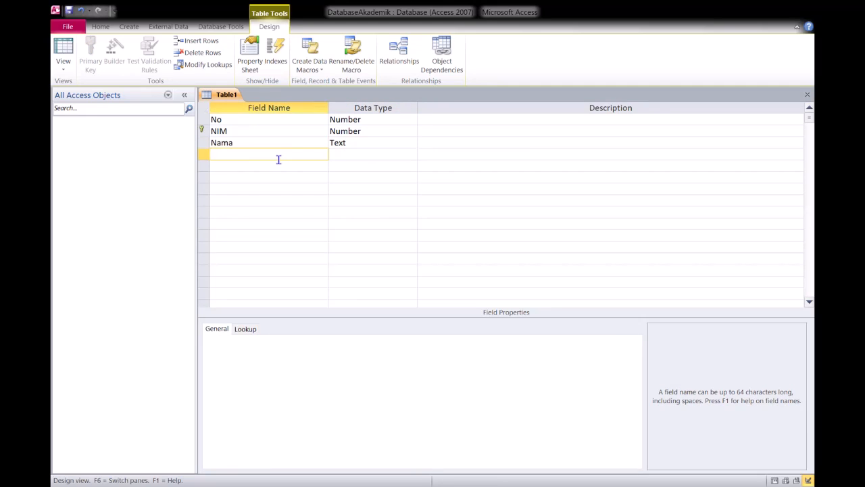
text(Tempat_Lahir)
click(355, 160)
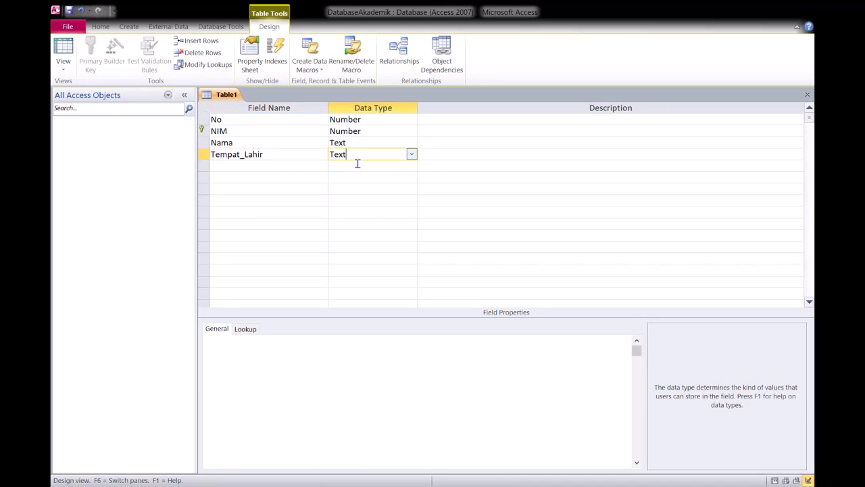
- Add a field Tanggal_Lahir below Tempat_Lahir with the data type Date/Time
click(260, 174)
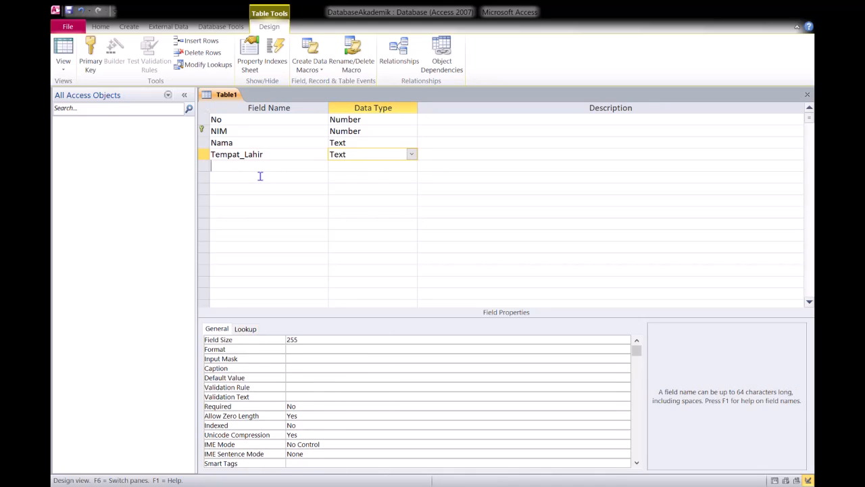
text(T)
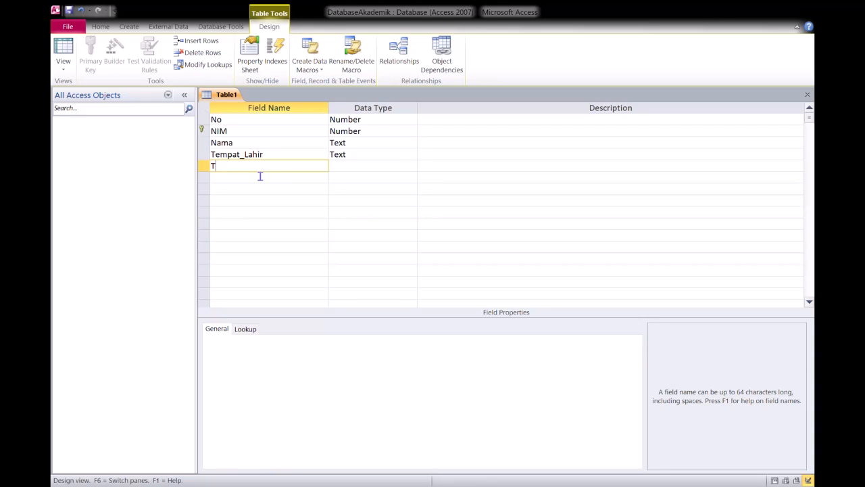
text(anggal_Lahir)
click(361, 170)
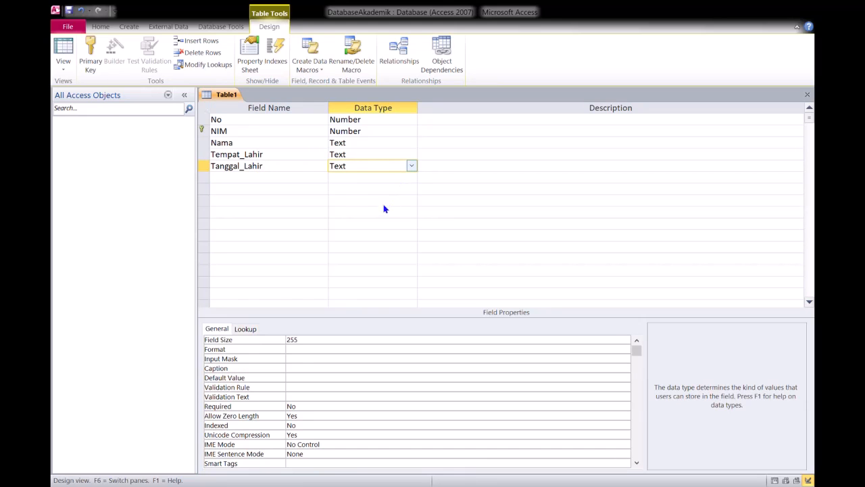
key(BackSpace)
key(BackSpace)
key(BackSpace)
key(BackSpace)
- Add a field Jenis_Kelamin below Tanggal_Lahir with the data type Text
click(274, 183)
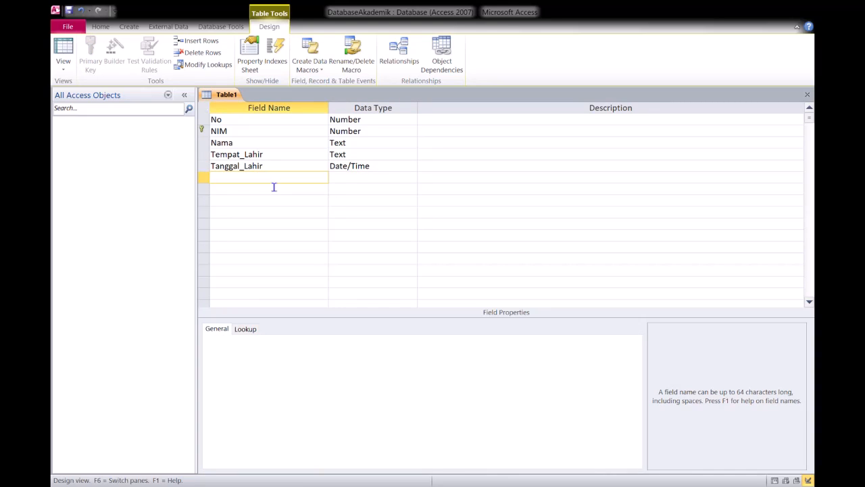
text(Jenis_Kelamin)
key(Tab)
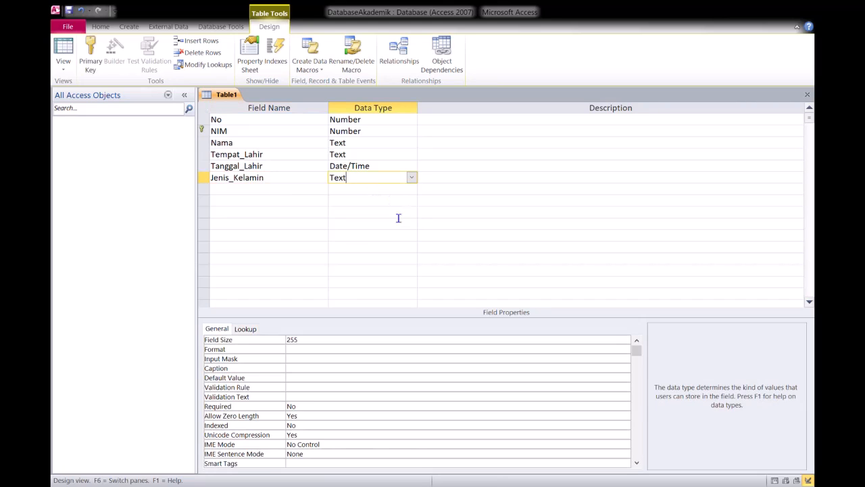
click(270, 196)
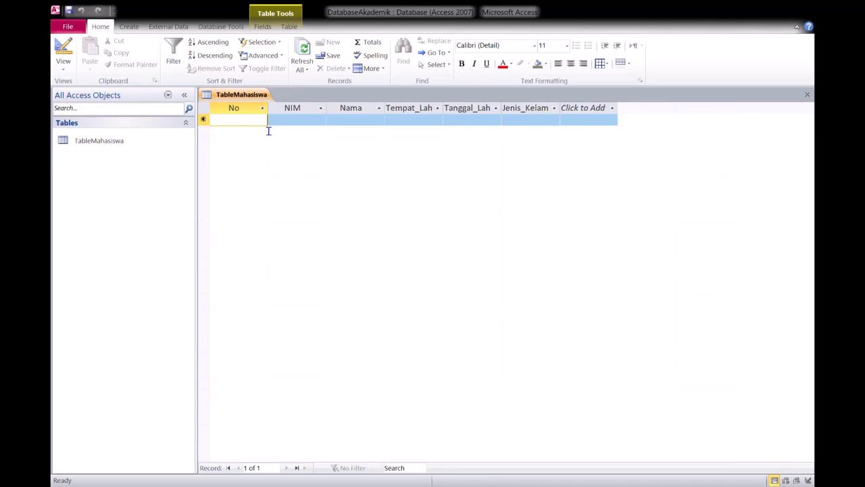
- Start the first record of TableMahasiswa with No 1 and enter the student's ID number under NIM
text(1)
click(311, 126)
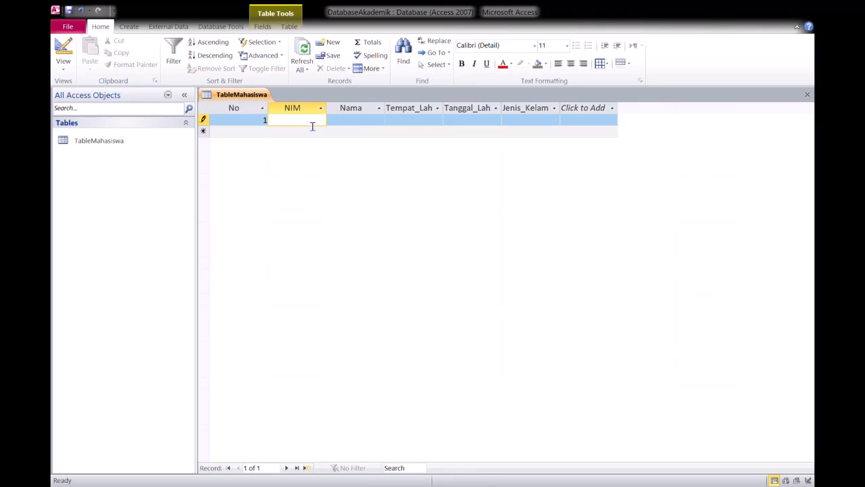
text(11111)
click(368, 126)
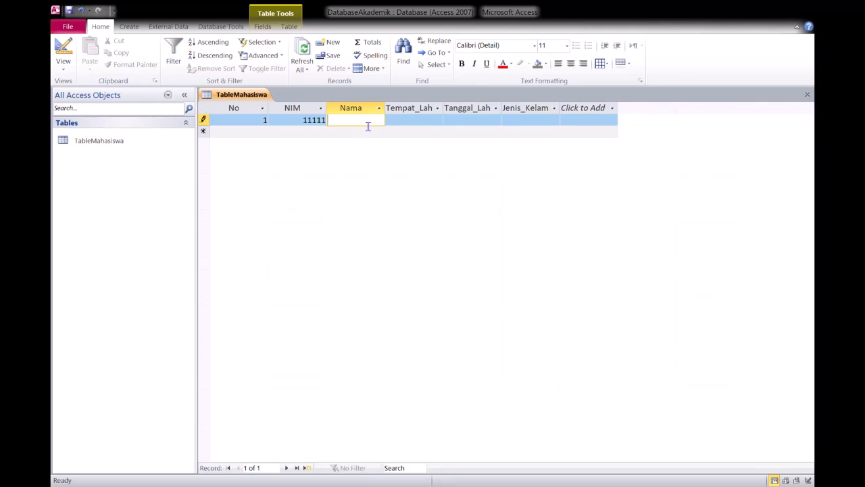
- Enter the student's full name under Nama and the birthplace Solo under Tempat_Lahir in the first record
text(Adi Setiawan)
key(Tab)
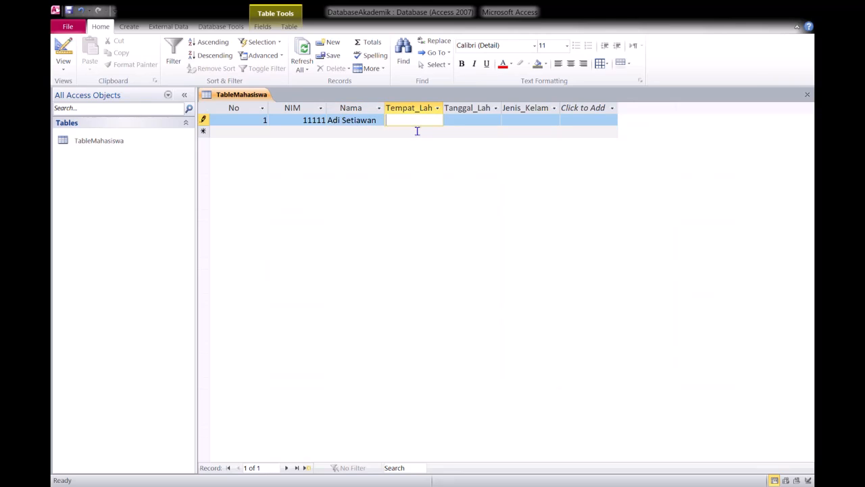
text(Solo)
click(467, 127)
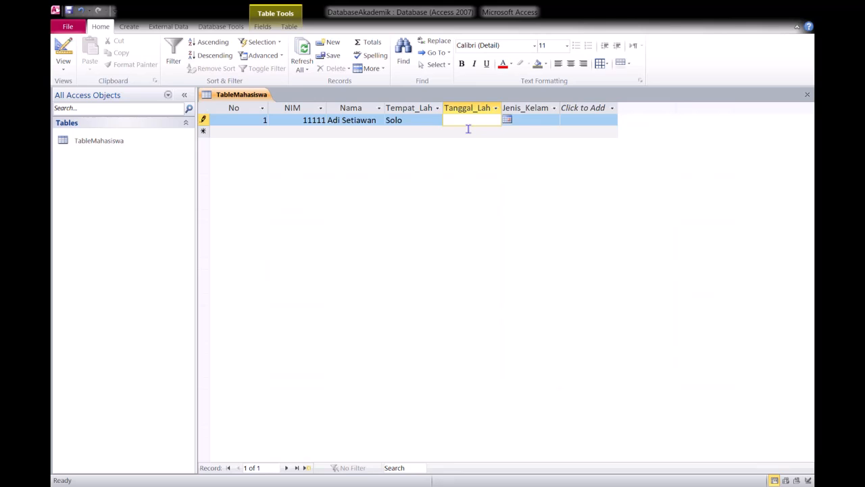
- Enter the student's date of birth under Tanggal_Lahir and Pria under Jenis_Kelamin to complete the first record
text(10/12/1990)
click(540, 125)
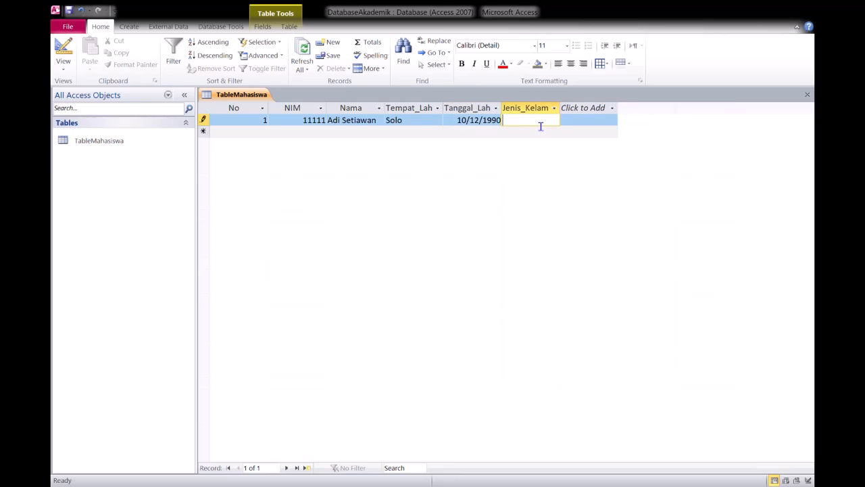
text(Pria)
key(Return)
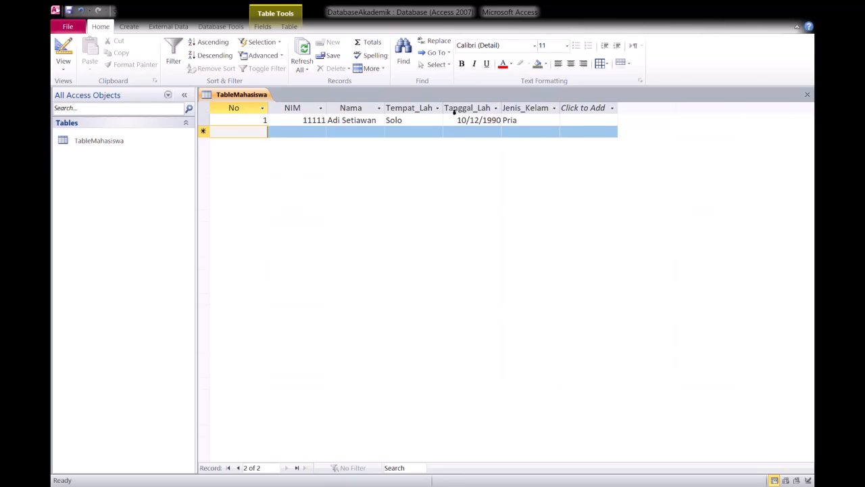
- Widen the Tempat_Lahir, Tanggal_Lahir and Jenis_Kelamin columns so that their full headings fit
drag(443, 109, 463, 112)
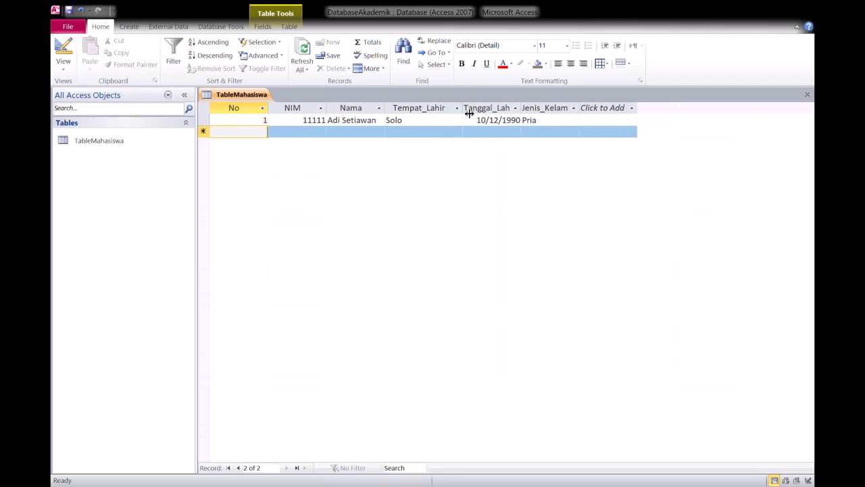
drag(524, 111, 537, 113)
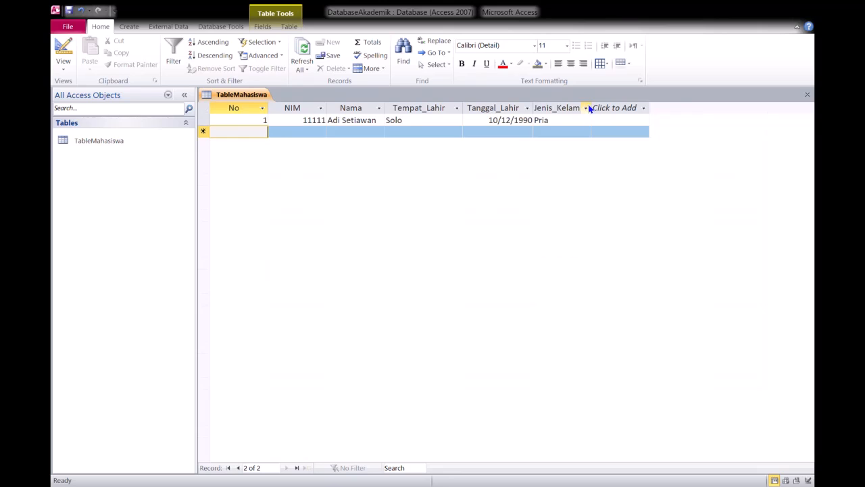
drag(592, 107, 607, 108)
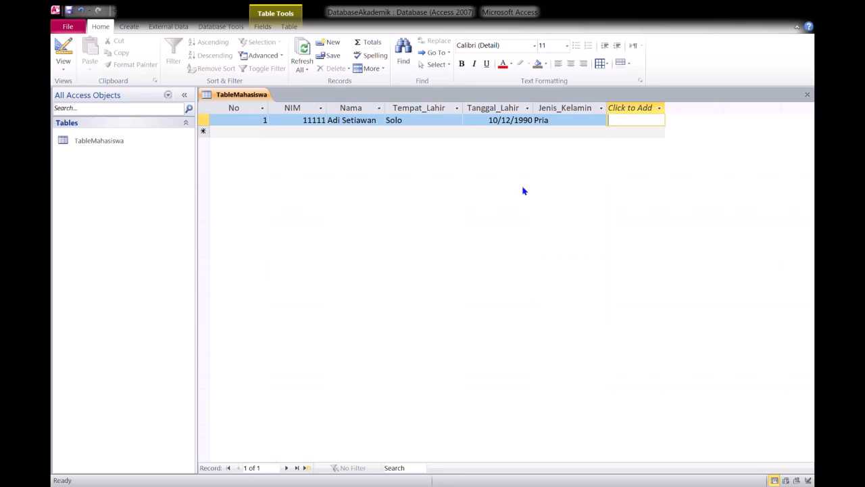
- Start the second record of TableMahasiswa with No 2 and enter the student's ID number under NIM
click(274, 135)
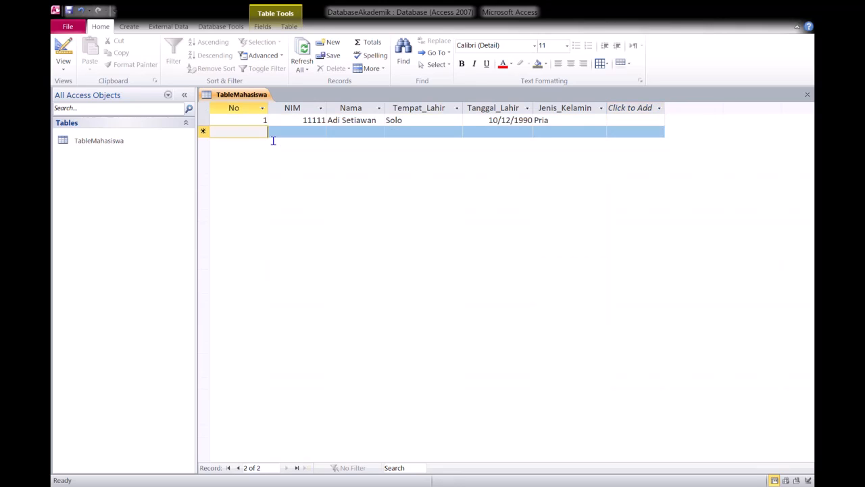
text(2)
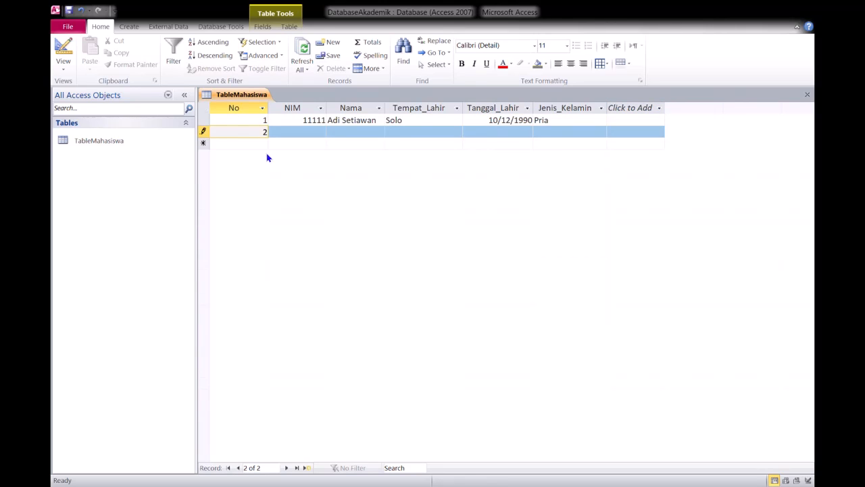
click(309, 137)
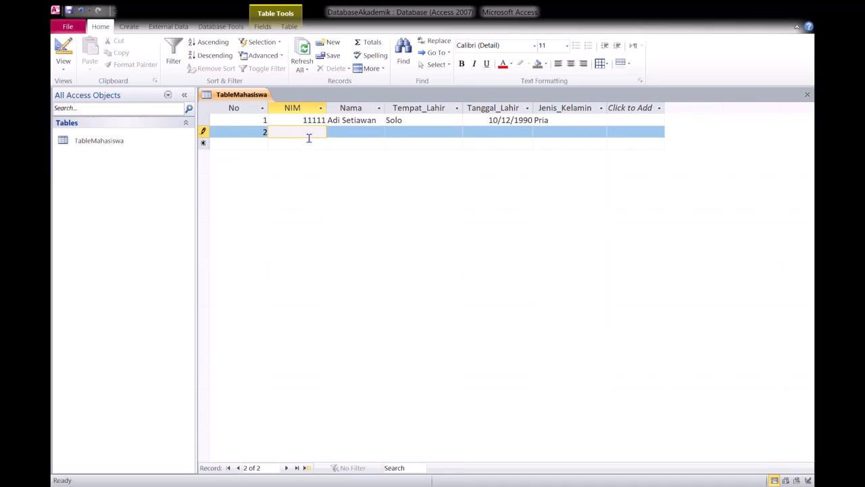
text(22222)
key(Tab)
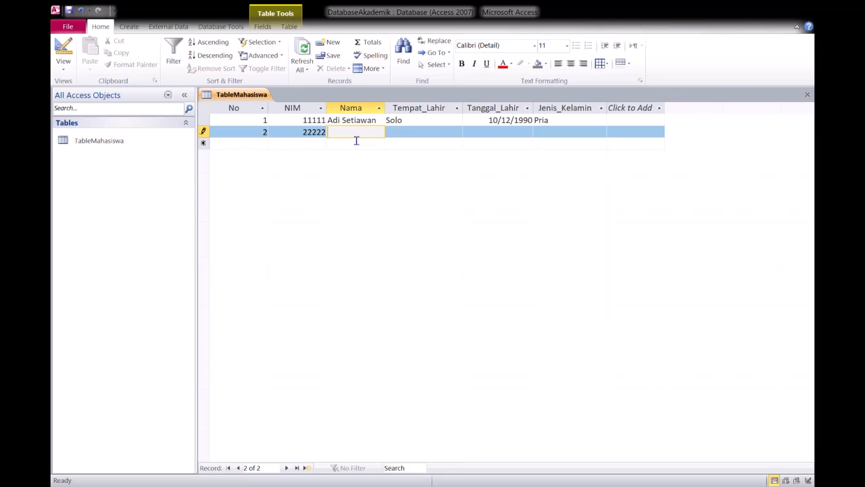
- Enter the student's name under Nama and the birthplace Semarang under Tempat_Lahir in the second record
text(Budi)
key(Tab)
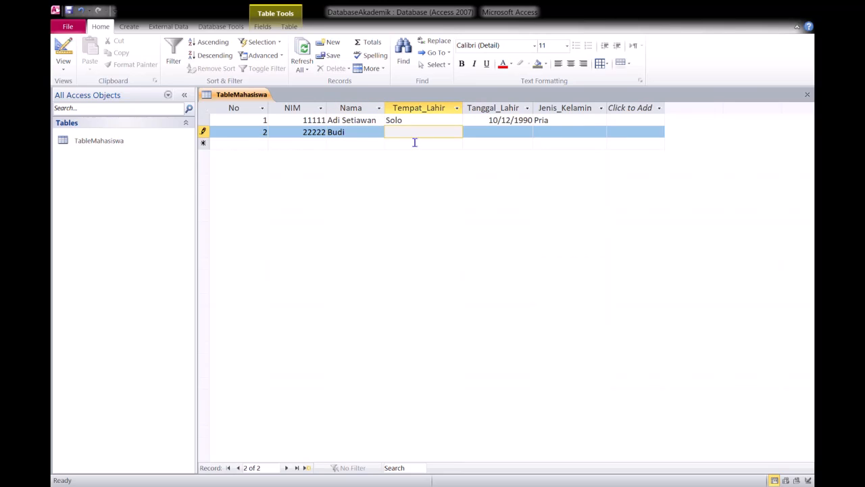
text(Semarang)
key(Tab)
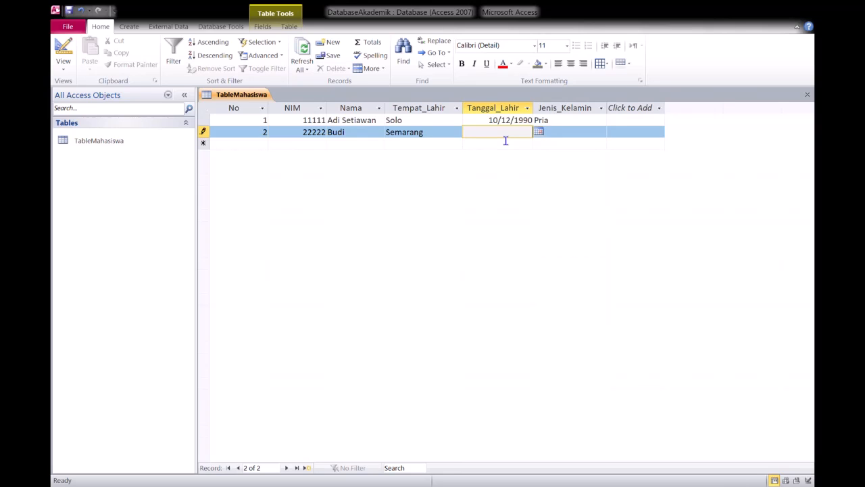
- Enter the date of birth under Tanggal_Lahir and Pria under Jenis_Kelamin in the second record
text(01/11/1991)
key(Tab)
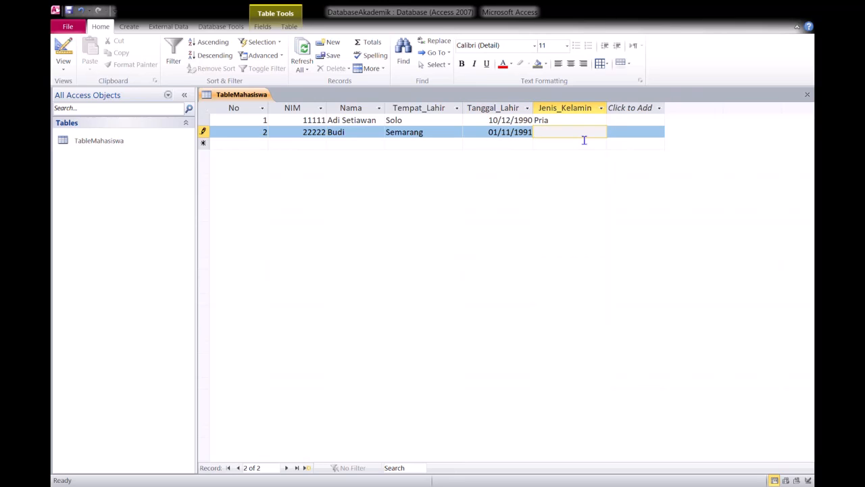
text(Pria)
click(369, 138)
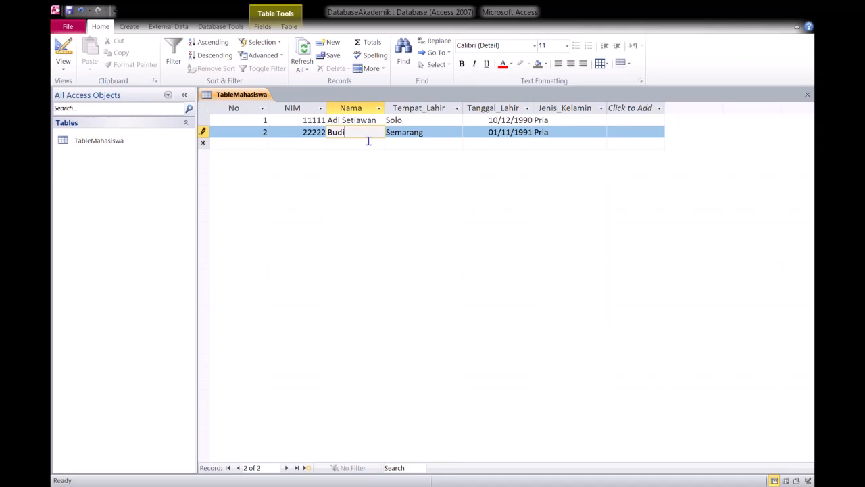
- Start the third record of TableMahasiswa with No 3 and enter the student's ID number under NIM
click(269, 145)
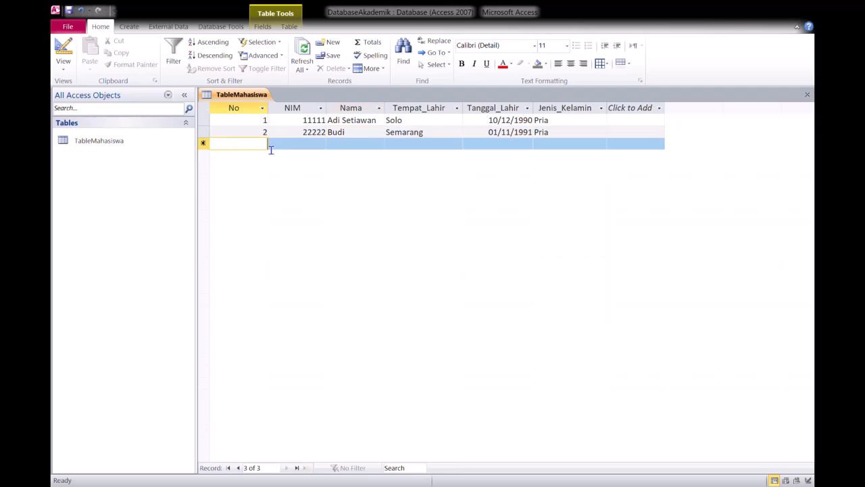
text(3)
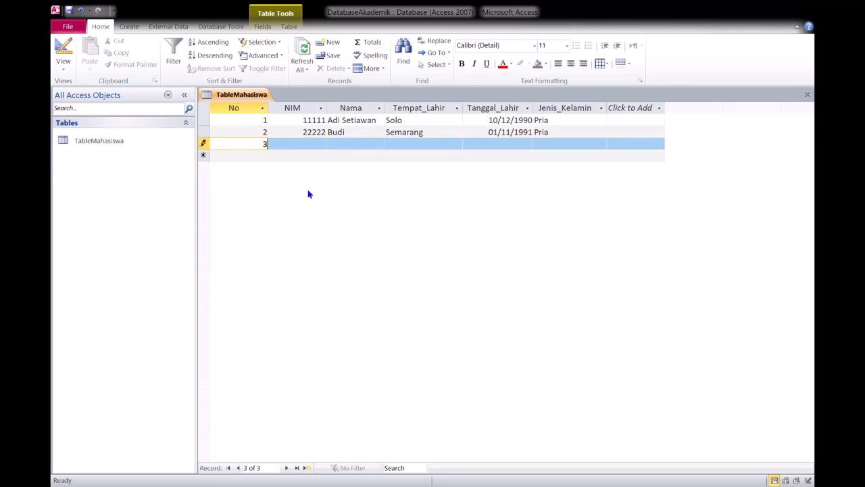
click(314, 149)
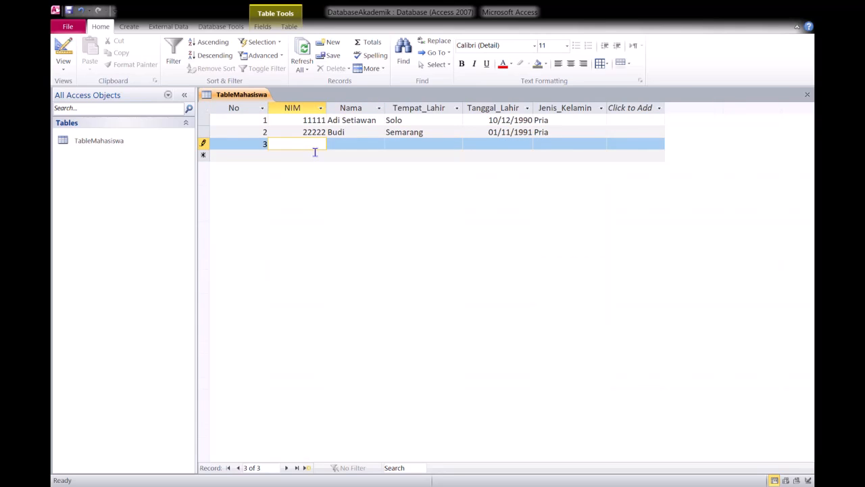
text(33333)
- Enter the student's name under Nama and the birthplace Boyolali under Tempat_Lahir in the third record
click(369, 148)
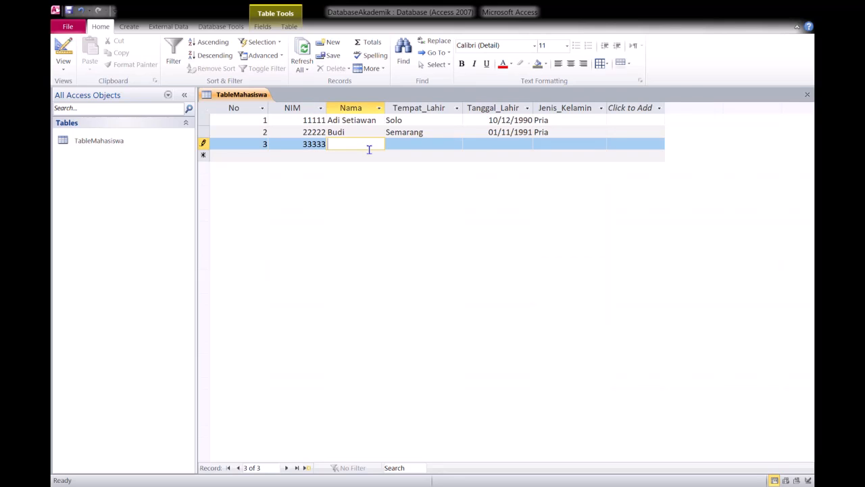
text(Citra)
key(Tab)
text(Bo)
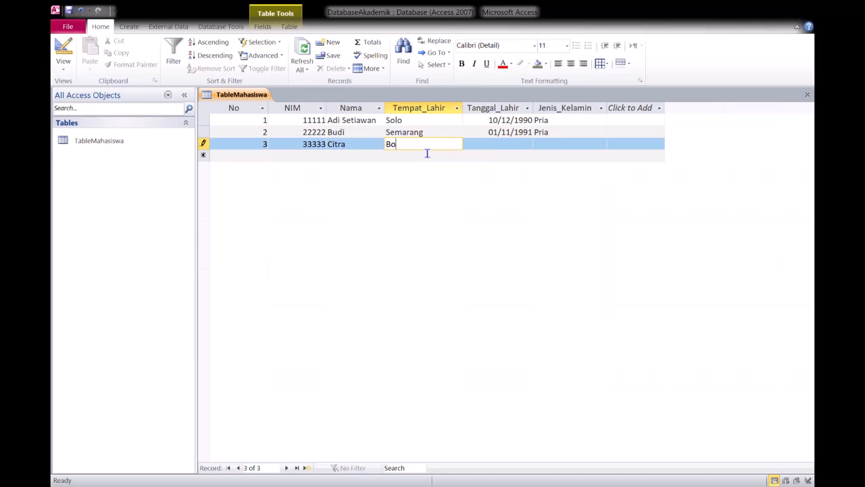
text(yolali)
- Enter the date of birth under Tanggal_Lahir and Wanita under Jenis_Kelamin to complete the third record
click(510, 149)
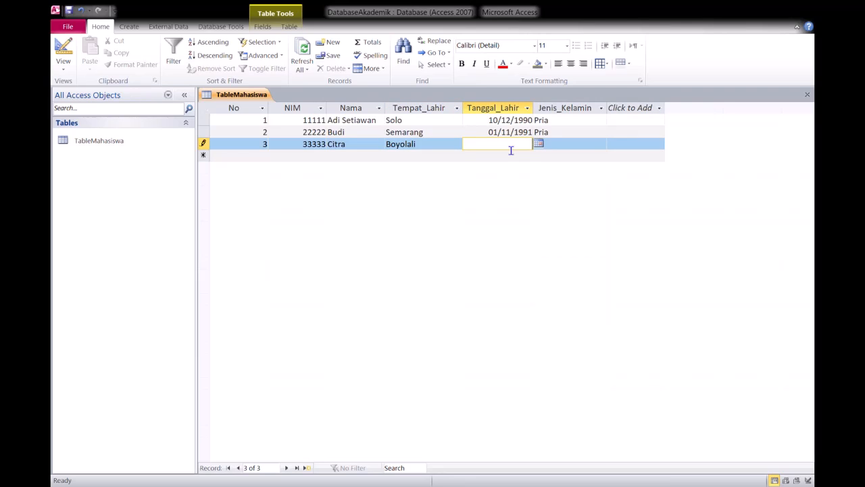
text(23/02/1990)
click(571, 150)
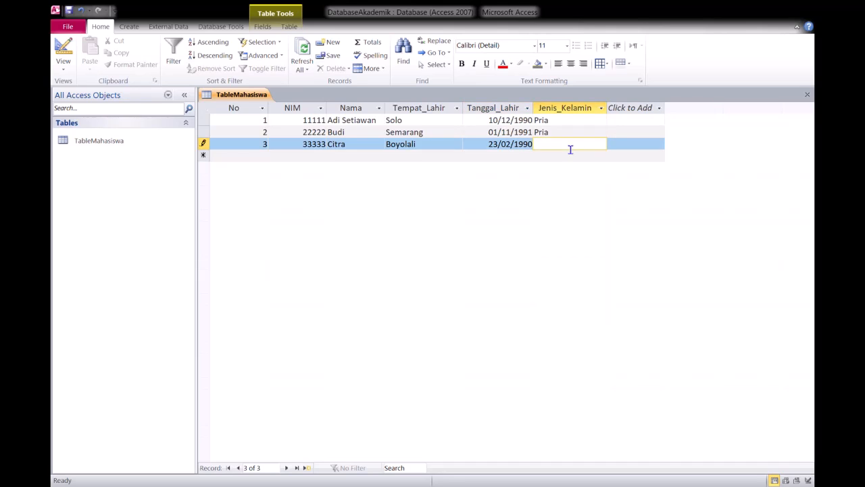
text(Wanita)
click(254, 160)
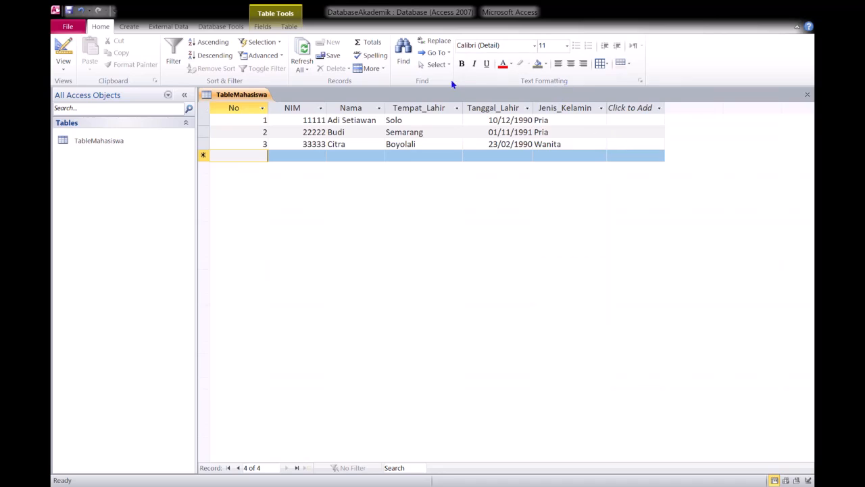
- Close and reopen TableMahasiswa in Datasheet view, and go to the No field of its blank new-record row
click(808, 96)
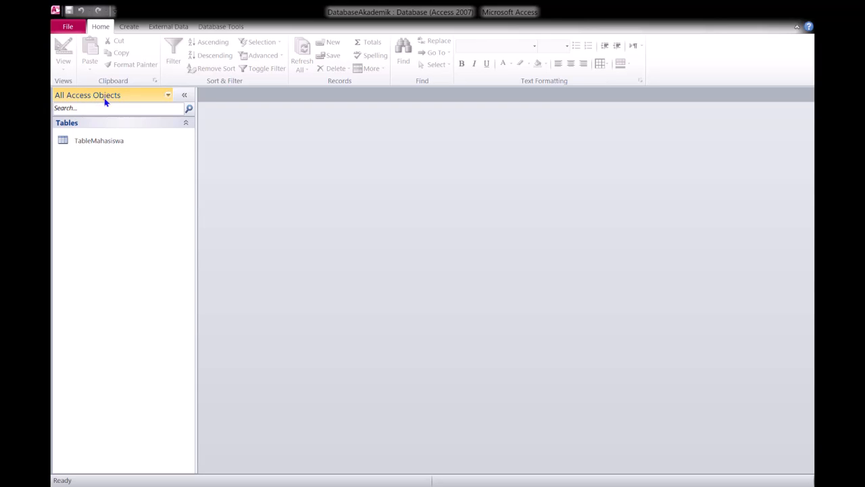
click(98, 142)
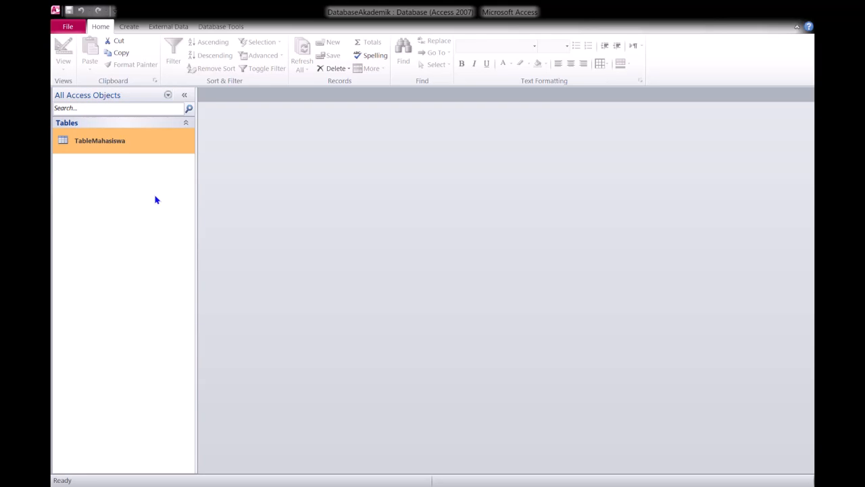
double_click(151, 143)
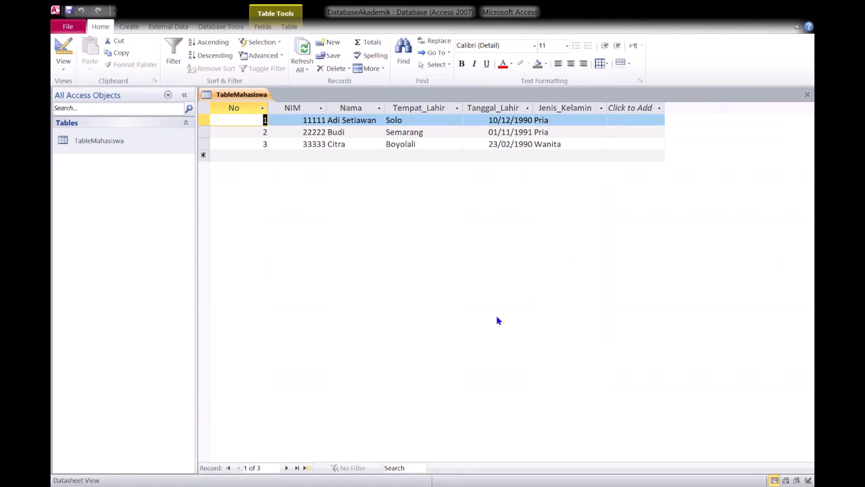
click(67, 70)
click(261, 160)
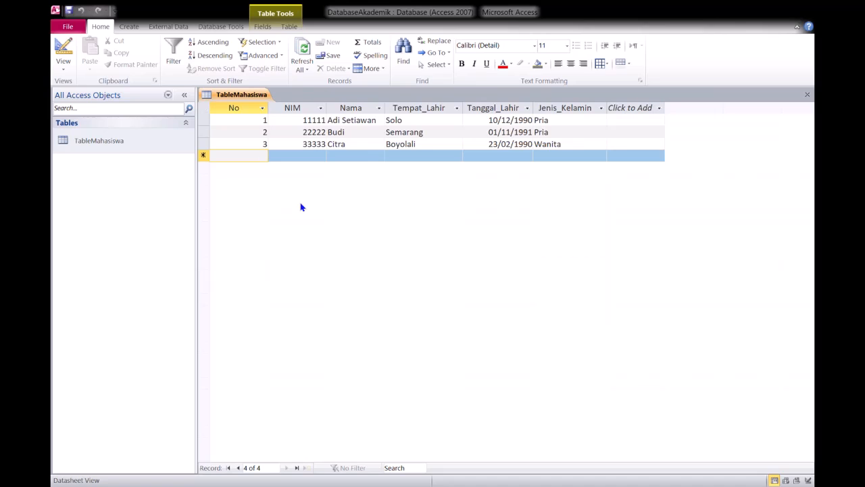